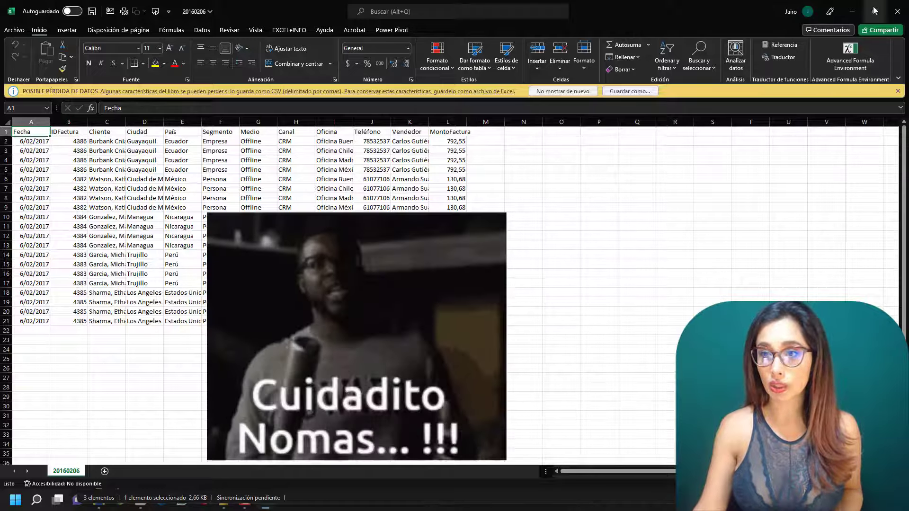
# Step: Close the 20160206 file in Excel and go up to the Consolidar folder to see its contents
pyautogui.moveTo(875, 11)
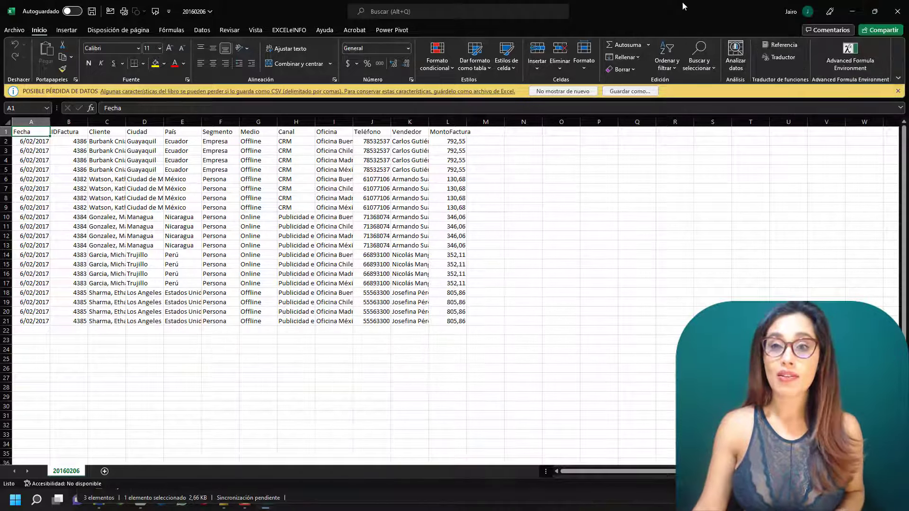
pyautogui.click(897, 12)
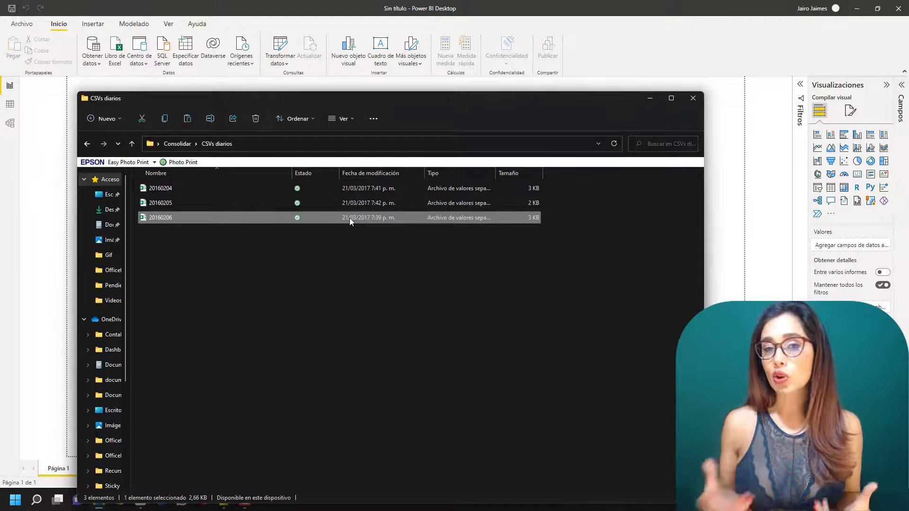
pyautogui.click(171, 145)
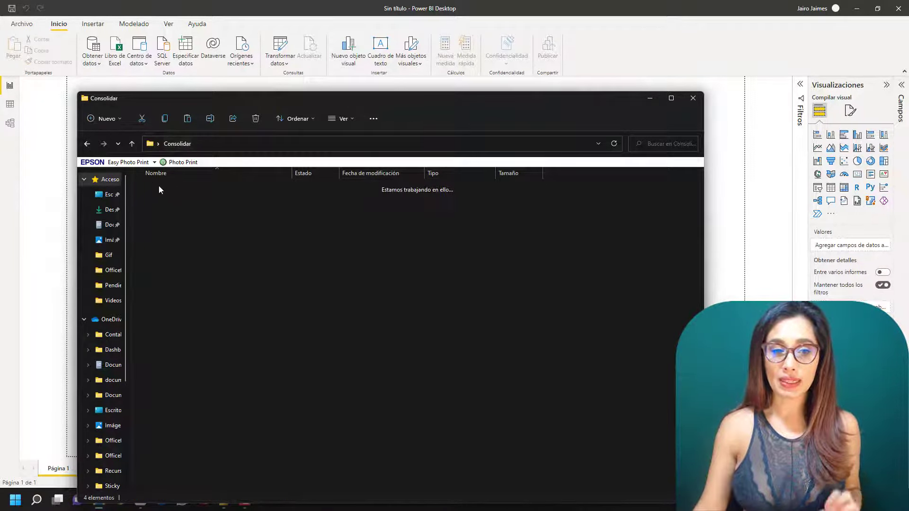
pyautogui.moveTo(163, 190)
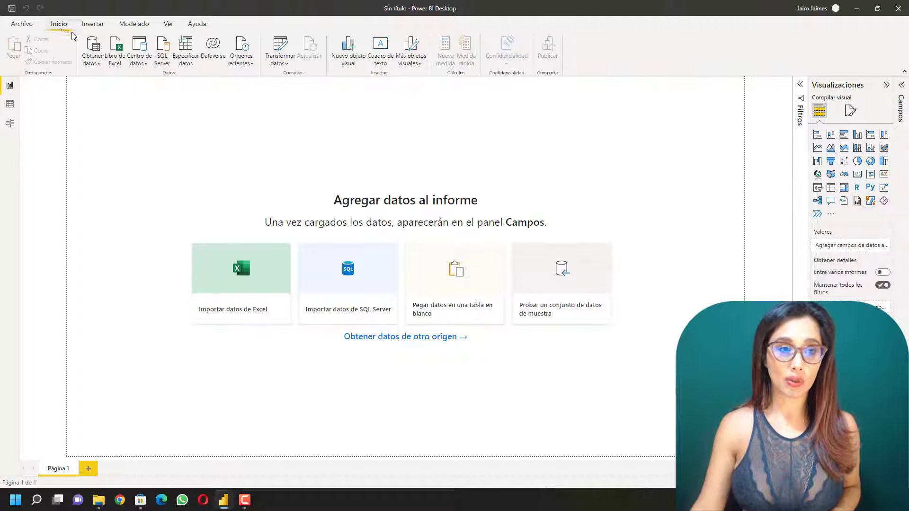
# Step: Start a new data connection in Power BI Desktop using the Carpeta (folder) connector
pyautogui.click(91, 63)
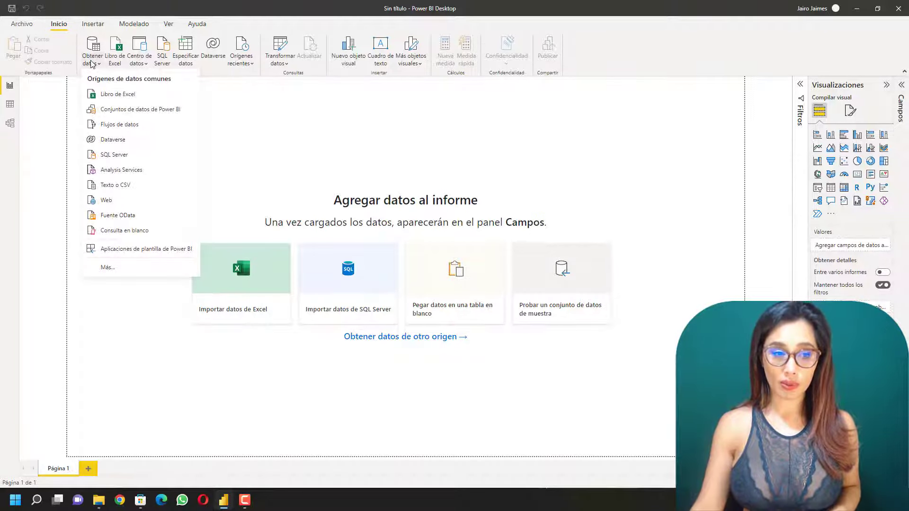
pyautogui.click(126, 267)
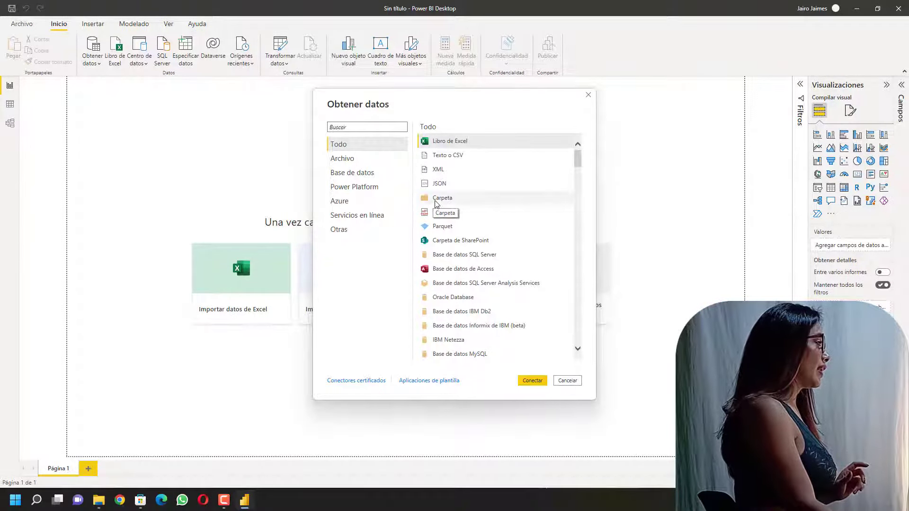
pyautogui.click(435, 201)
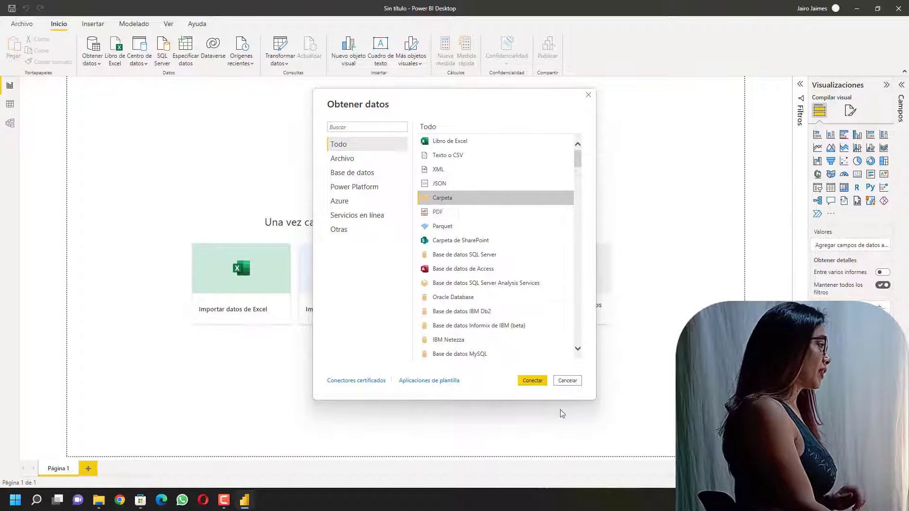
pyautogui.click(532, 381)
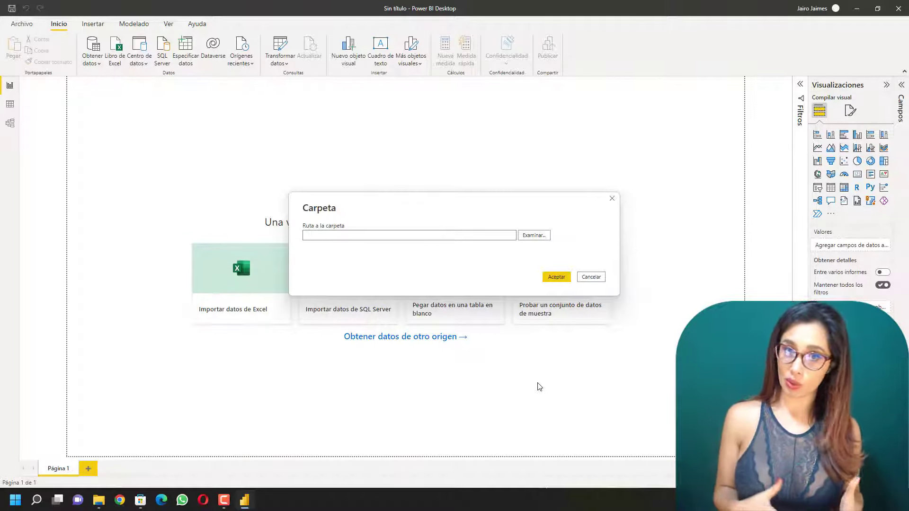
# Step: Set the folder path to the CSVs diarios folder inside Consolidar and confirm it as the data source
pyautogui.click(534, 236)
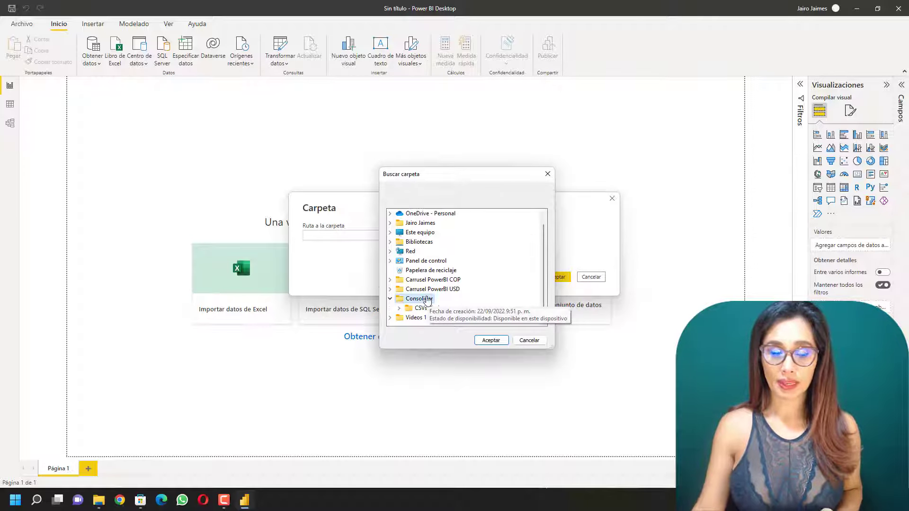
pyautogui.click(423, 308)
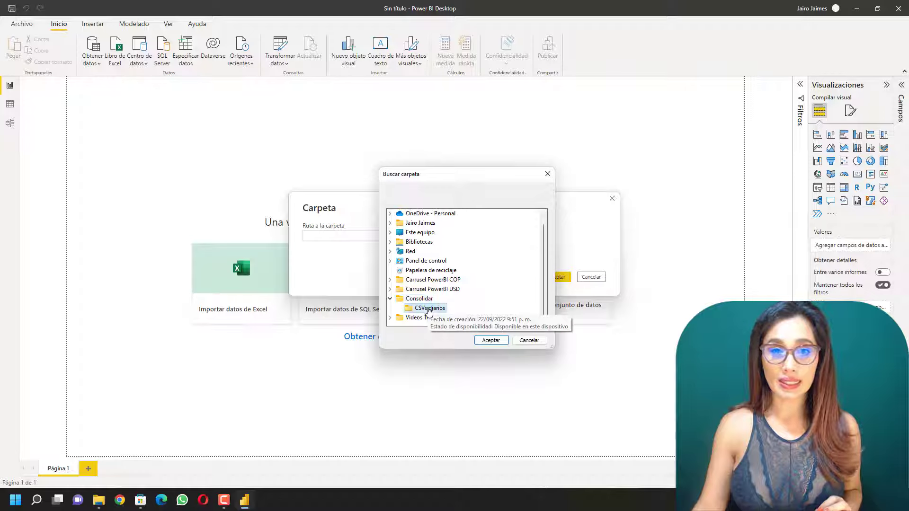
pyautogui.click(491, 341)
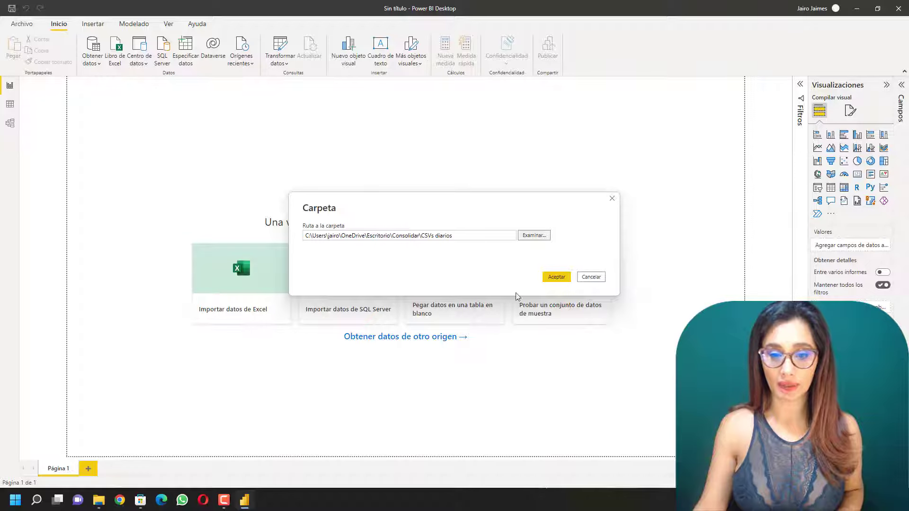
pyautogui.click(549, 280)
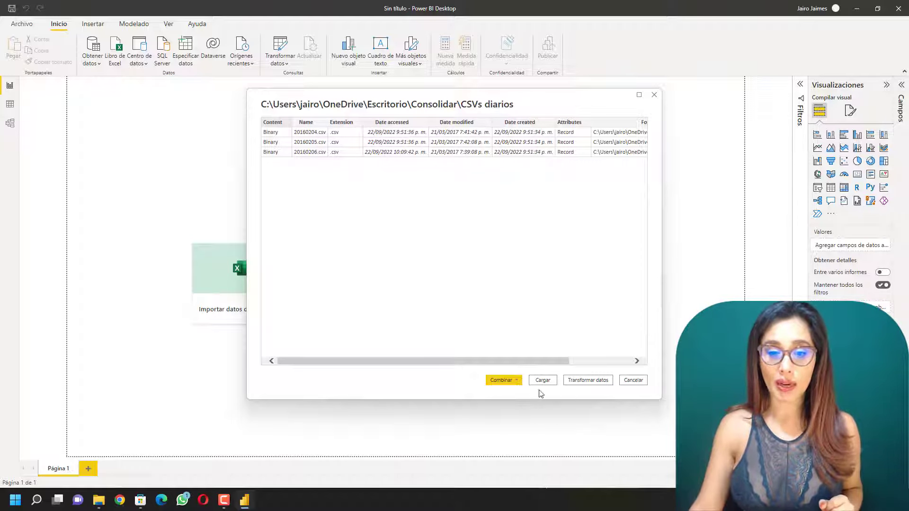
# Step: Combine and load the folder's CSV files, accepting the default file origin, semicolon delimiter and data type detection
pyautogui.click(516, 386)
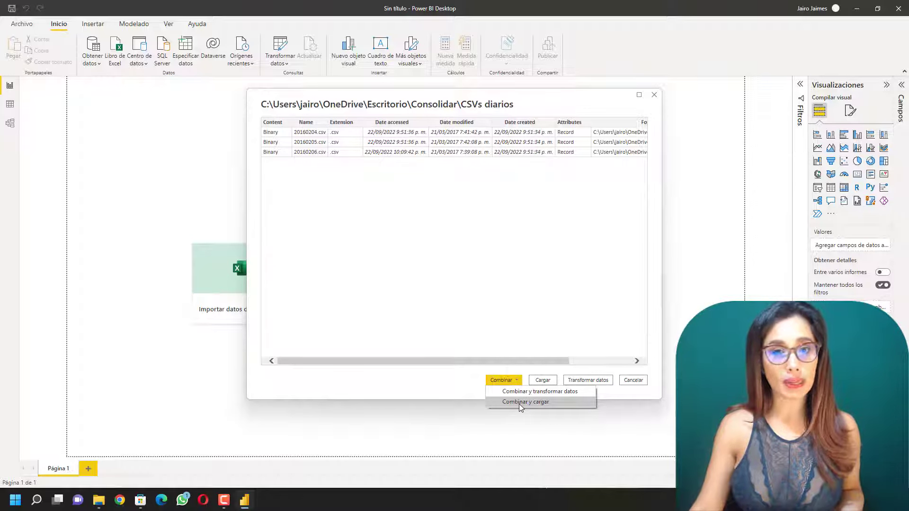
pyautogui.click(519, 403)
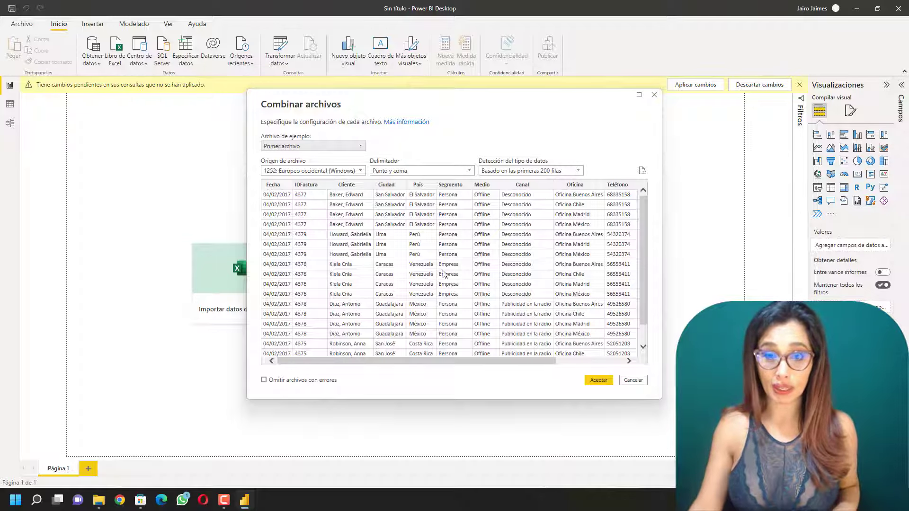
pyautogui.click(606, 381)
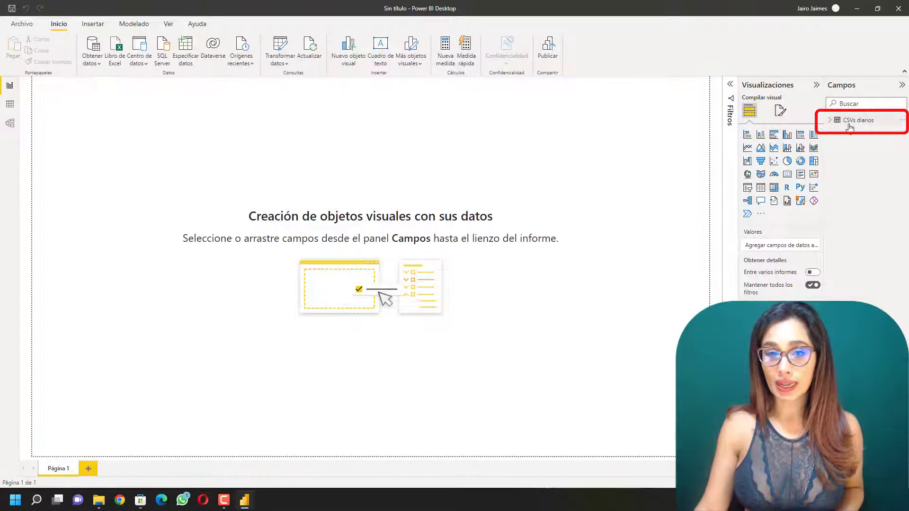
# Step: Examine the CSVs diarios table's fields, rows and Source.Name values, and return to the report view
pyautogui.moveTo(850, 128)
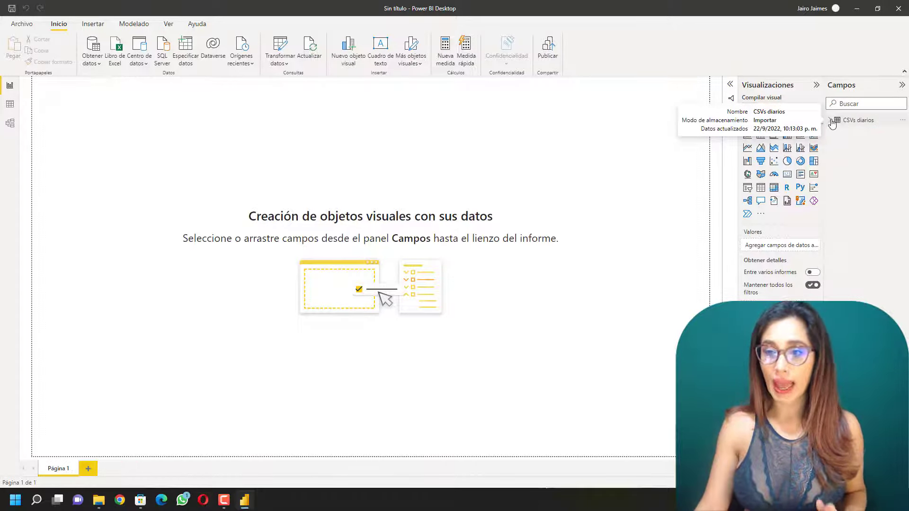
pyautogui.click(831, 121)
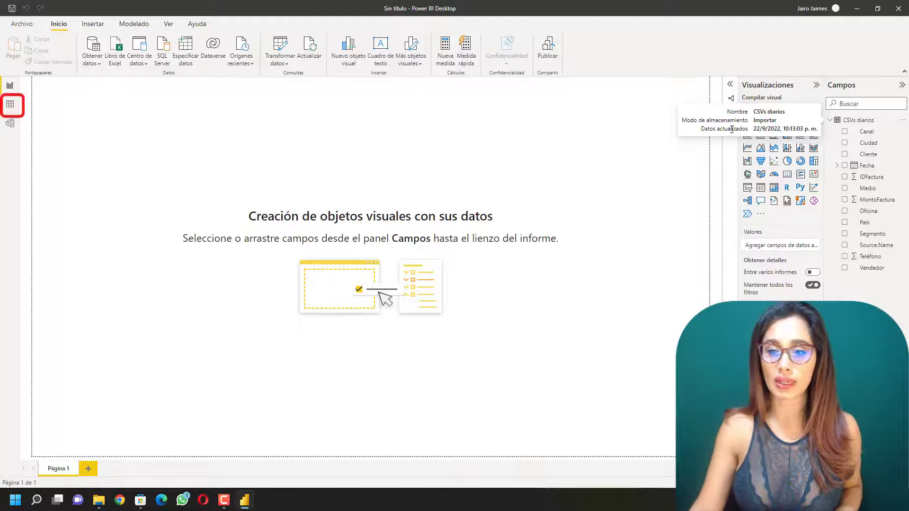
pyautogui.click(11, 106)
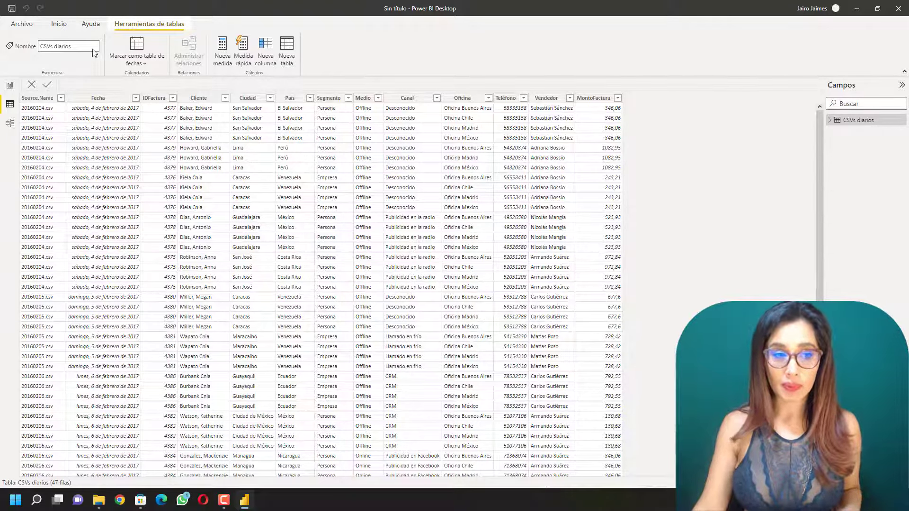
pyautogui.click(62, 99)
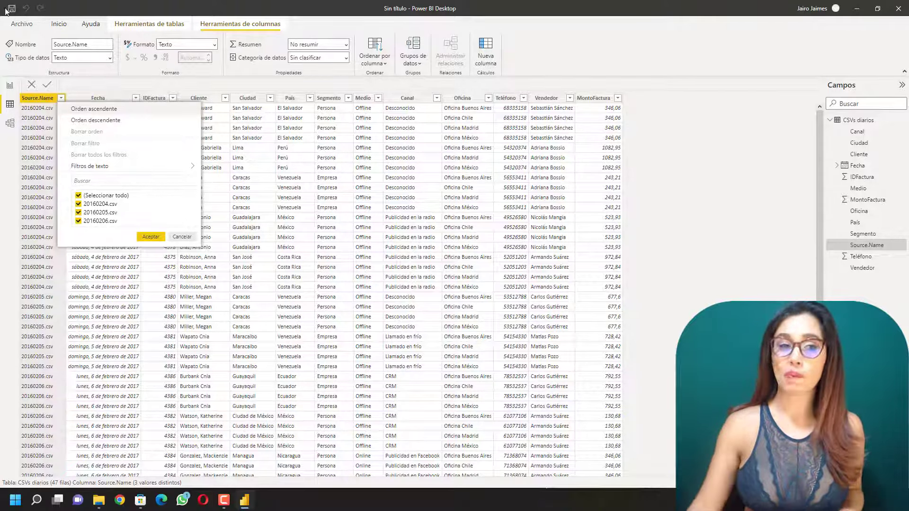
pyautogui.click(232, 170)
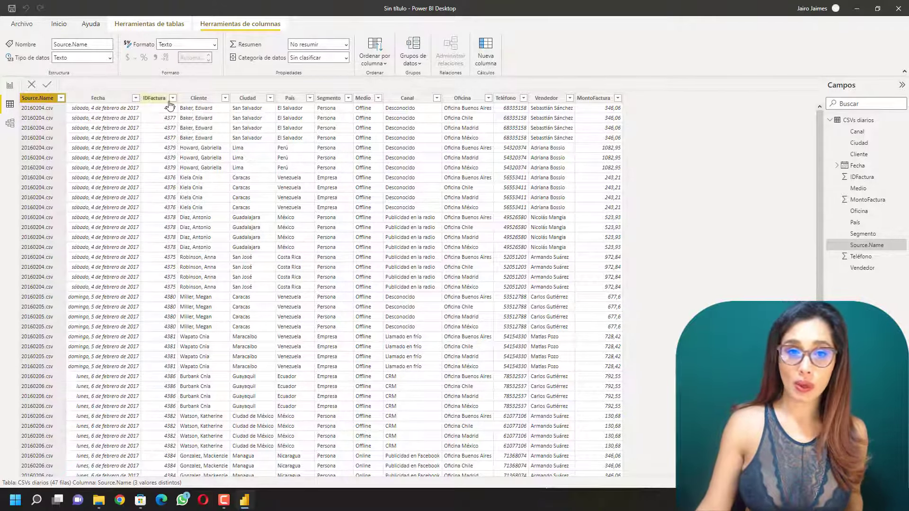
pyautogui.click(10, 86)
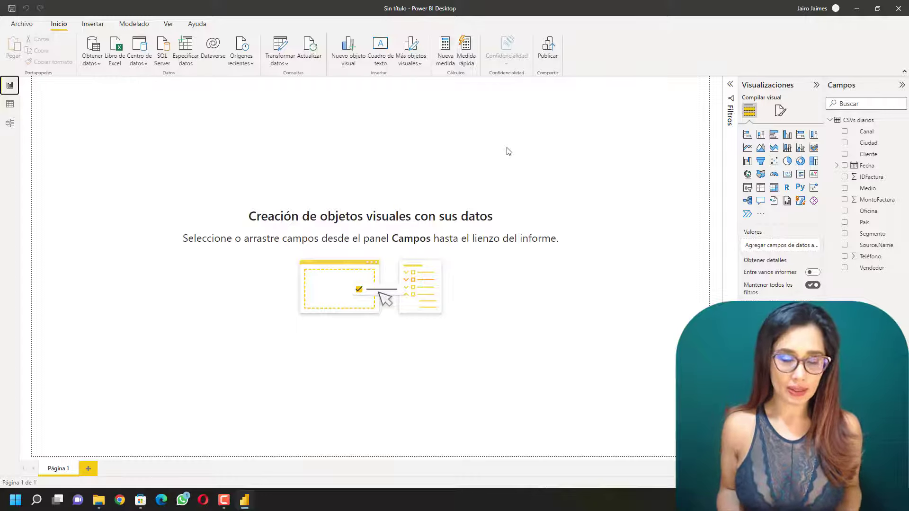
# Step: Add an enlarged stacked bar chart to the report showing the sum of MontoFactura by País
pyautogui.click(748, 135)
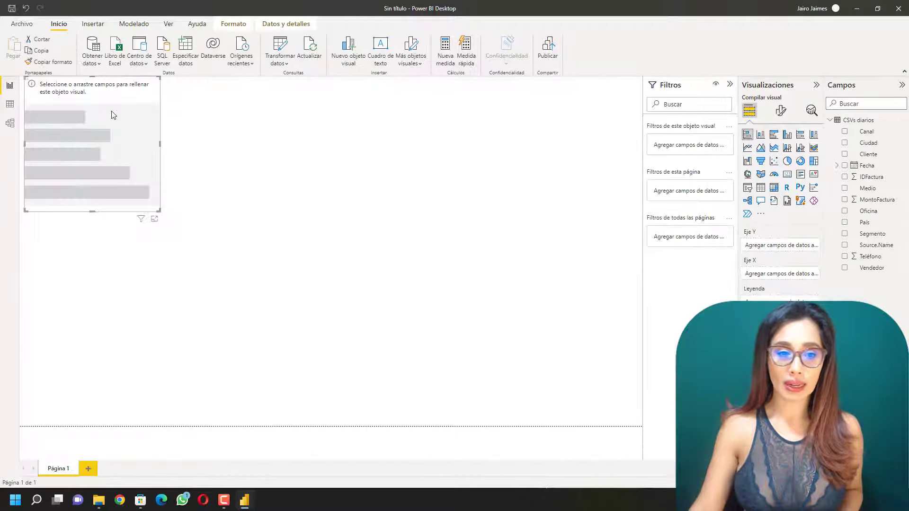
pyautogui.moveTo(158, 210); pyautogui.dragTo(320, 383)
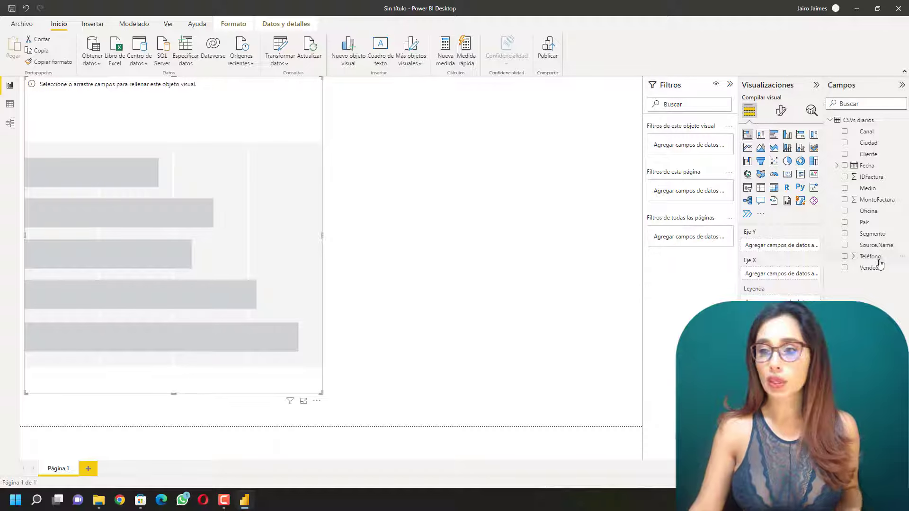
pyautogui.click(844, 222)
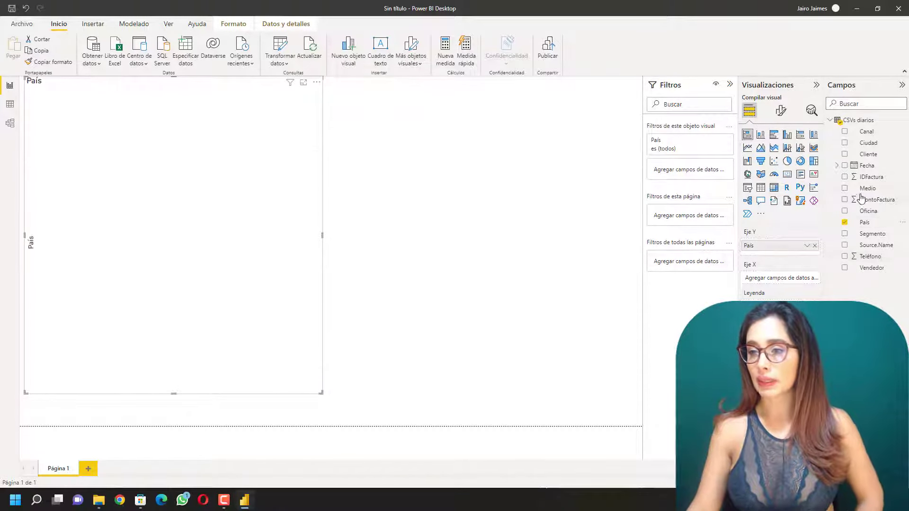
pyautogui.click(845, 199)
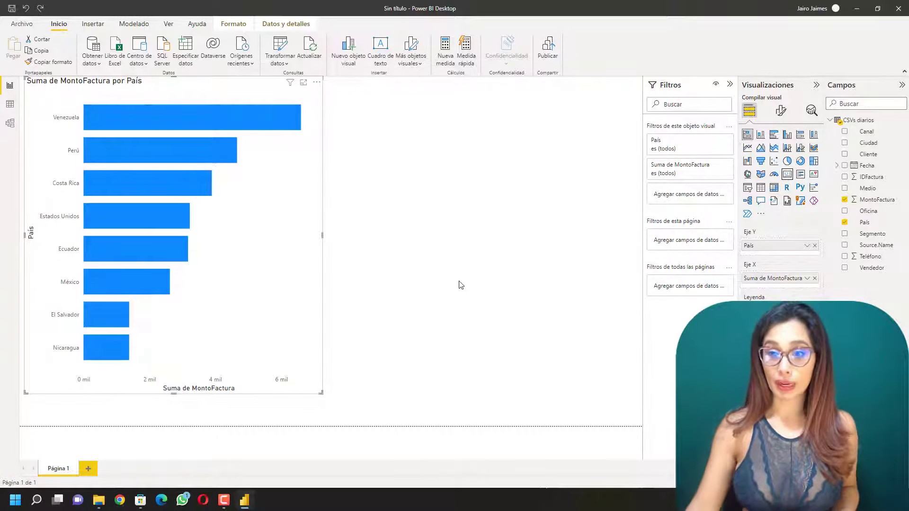
pyautogui.click(610, 238)
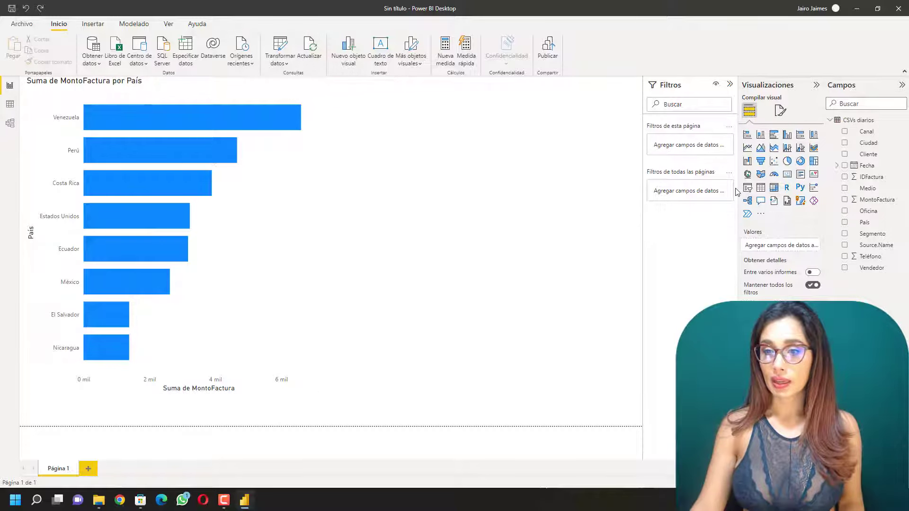
# Step: Add a card visual with the sum of MontoFactura and shrink it to a small box beside the bar chart's lower part
pyautogui.click(791, 178)
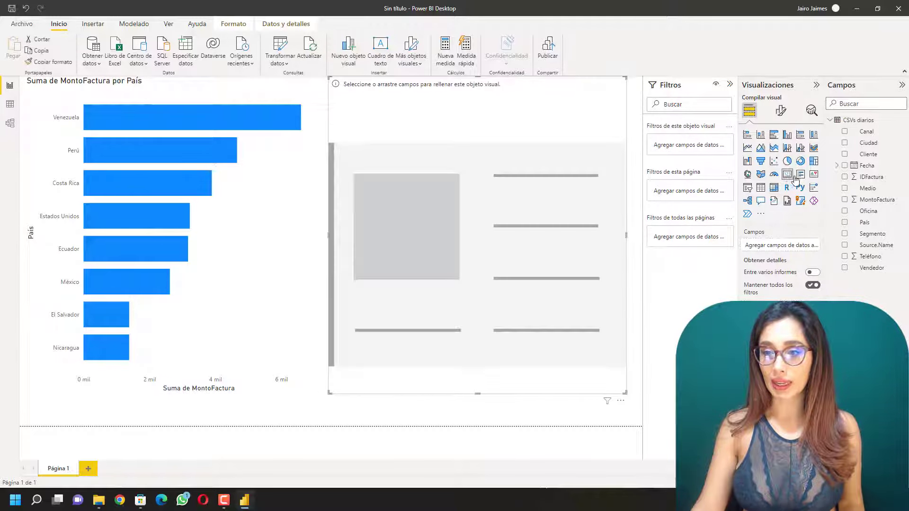
pyautogui.click(844, 200)
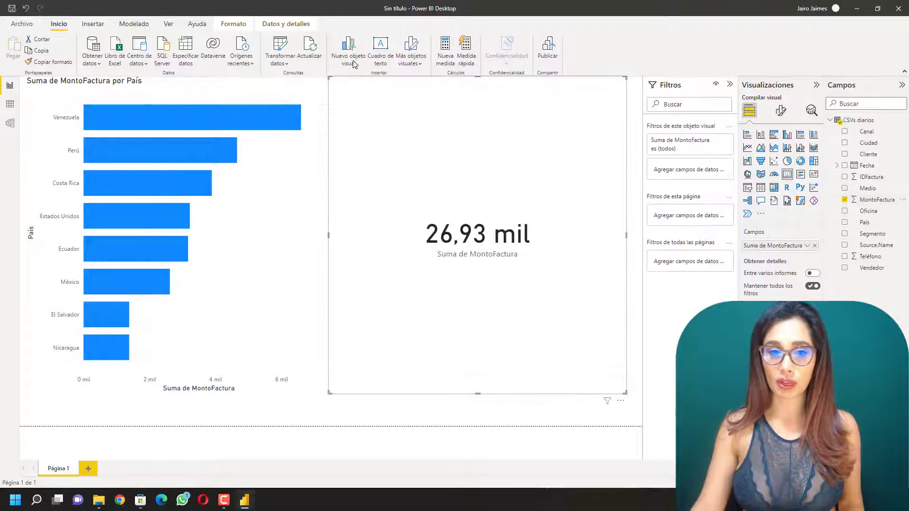
pyautogui.click(326, 76)
pyautogui.click(338, 94)
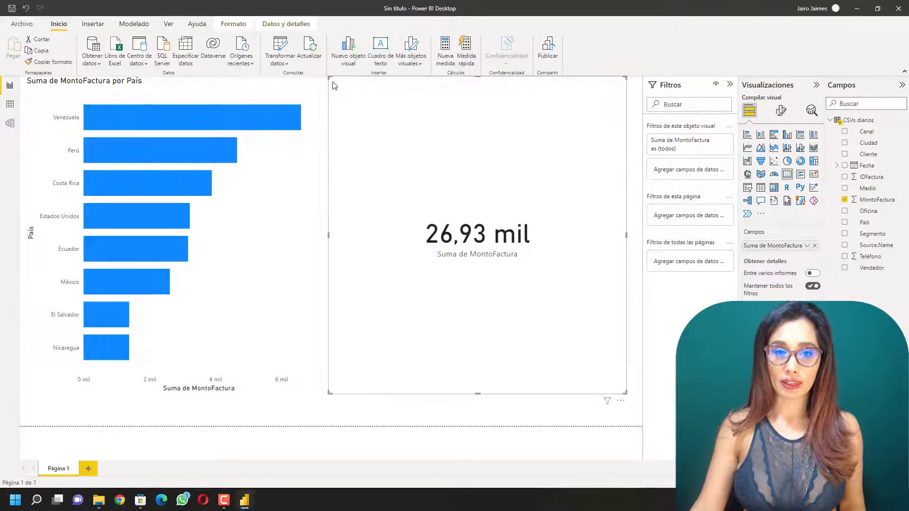
pyautogui.moveTo(330, 78); pyautogui.dragTo(416, 316)
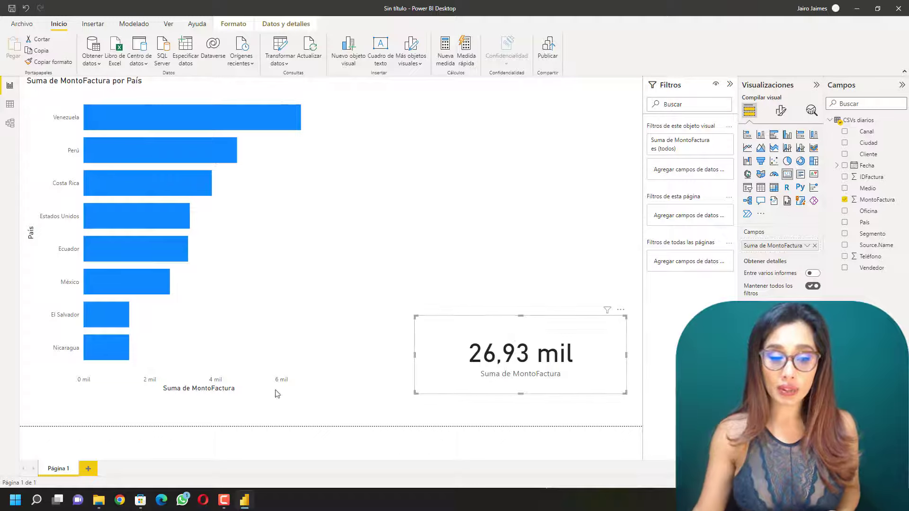
# Step: In File Explorer, move the files 20160207, 20160208 and 20160209 from Consolidar into the CSVs diarios folder
pyautogui.click(101, 502)
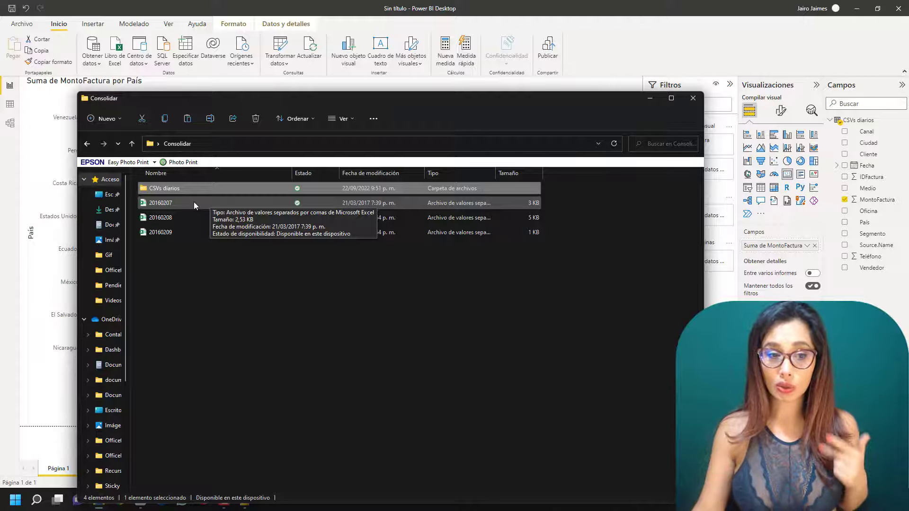
pyautogui.click(177, 205)
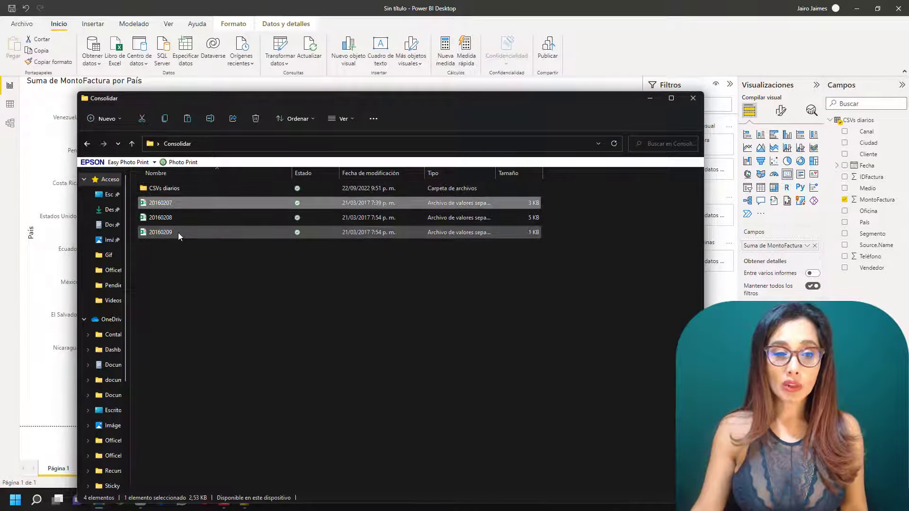
pyautogui.keyDown('shift'); pyautogui.click(178, 231); pyautogui.keyUp('shift')
pyautogui.moveTo(182, 221); pyautogui.dragTo(170, 189)
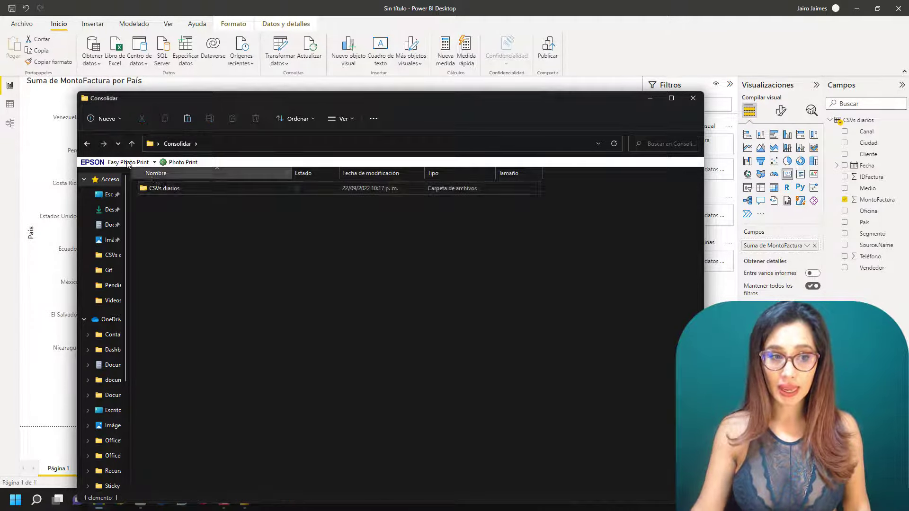
# Step: Return to the Power BI report and refresh its data from the source folder
pyautogui.click(49, 127)
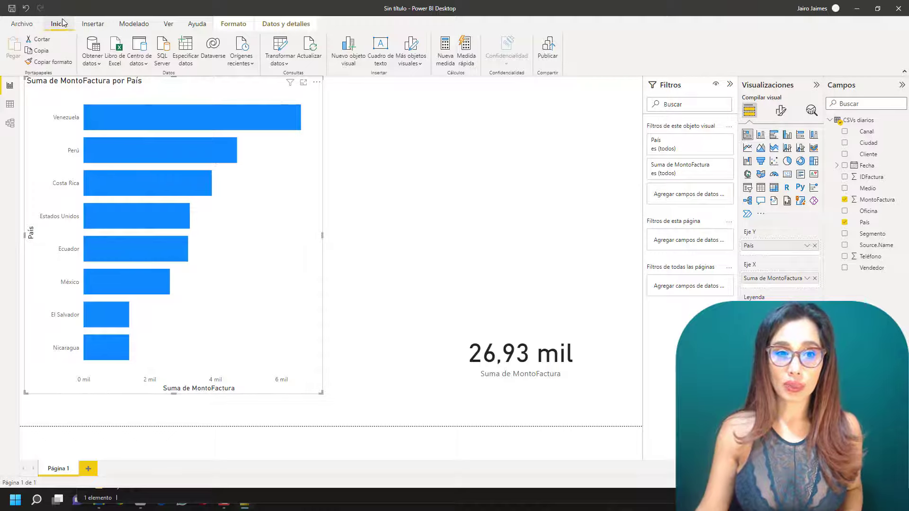
pyautogui.click(306, 56)
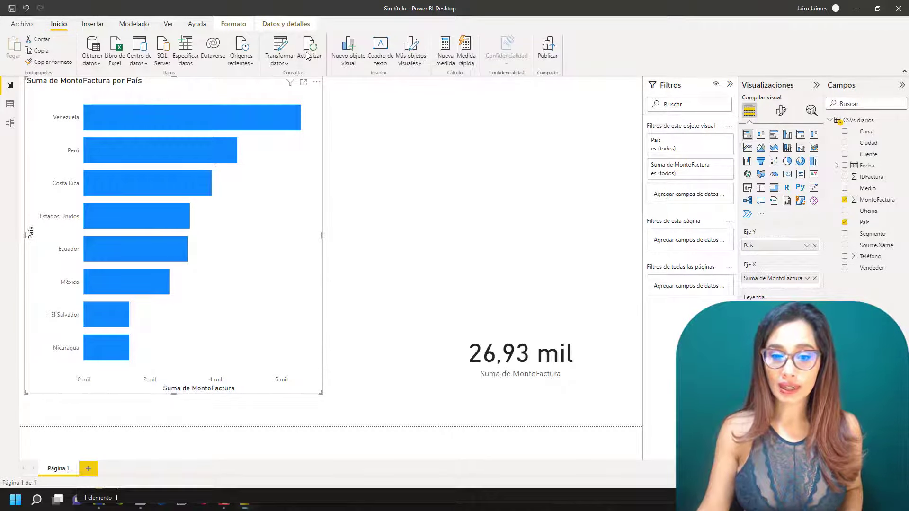